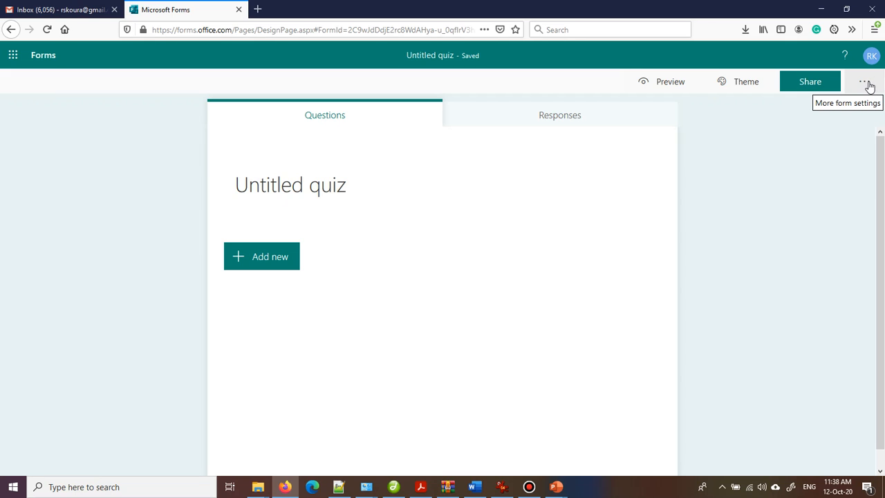
# In the quiz settings, turn off showing results automatically to responders.
pyautogui.click(865, 84)
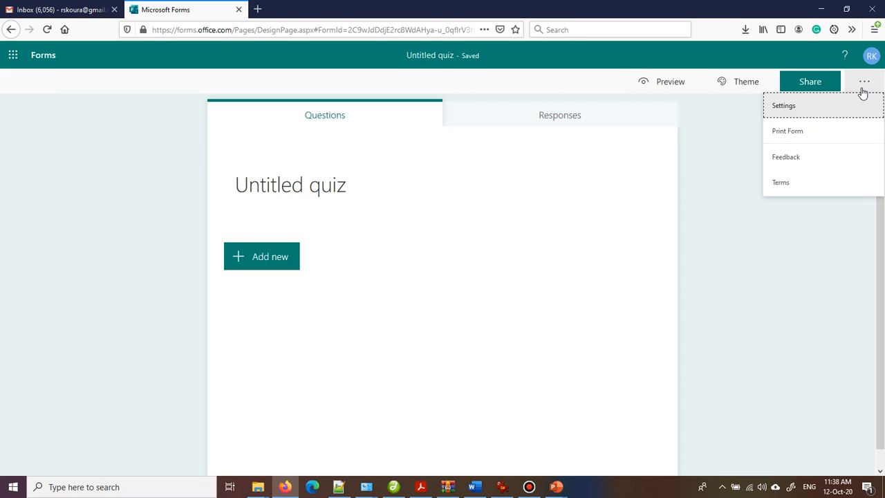
pyautogui.click(786, 110)
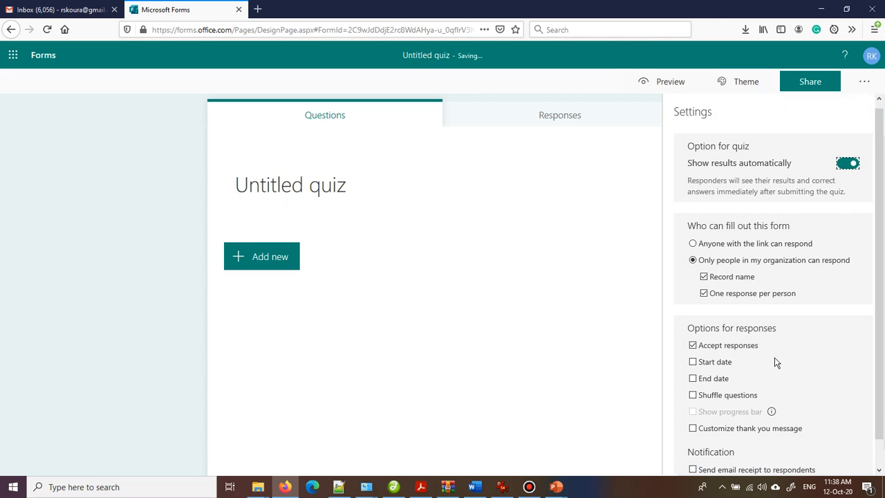
pyautogui.scroll(-1, 774, 361)
pyautogui.scroll(1, 774, 362)
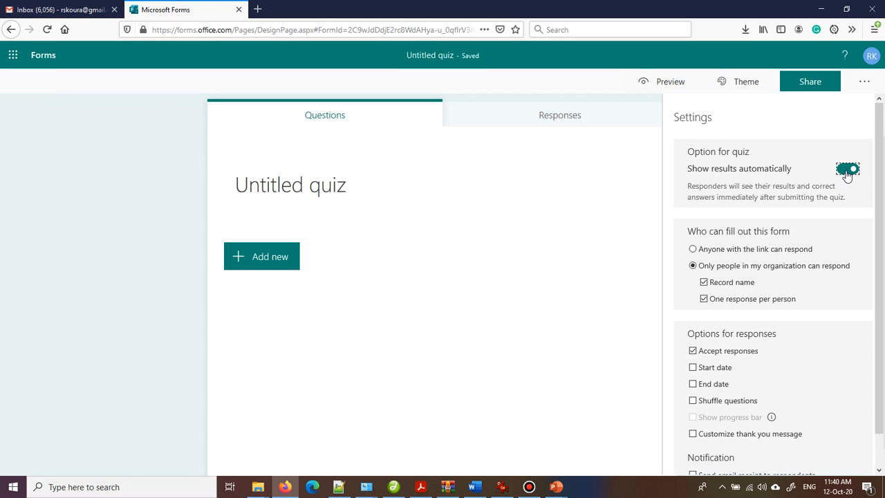
pyautogui.click(847, 171)
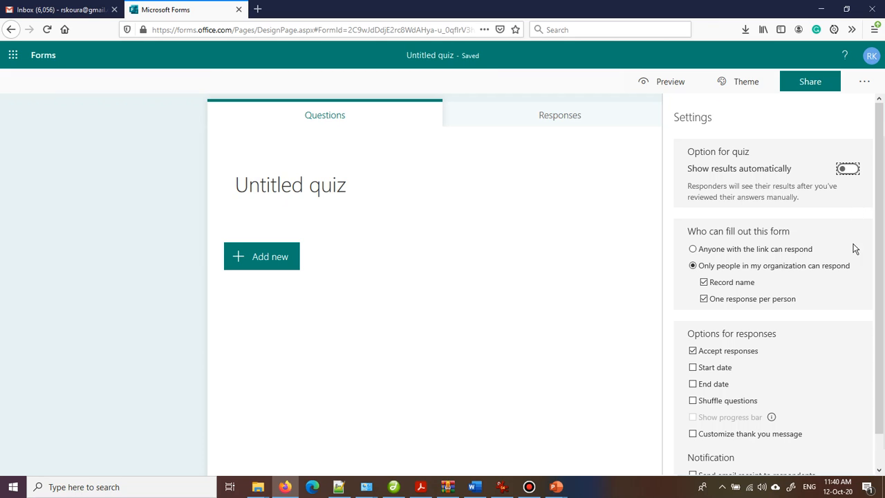
# Allow anyone with the link to respond to the quiz, and switch Accept responses off and back on.
pyautogui.scroll(-1, 853, 265)
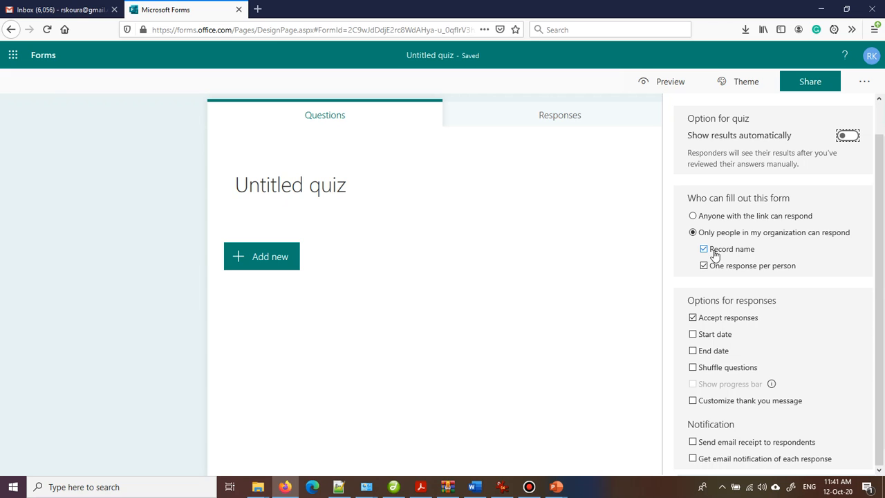
pyautogui.scroll(1, 813, 304)
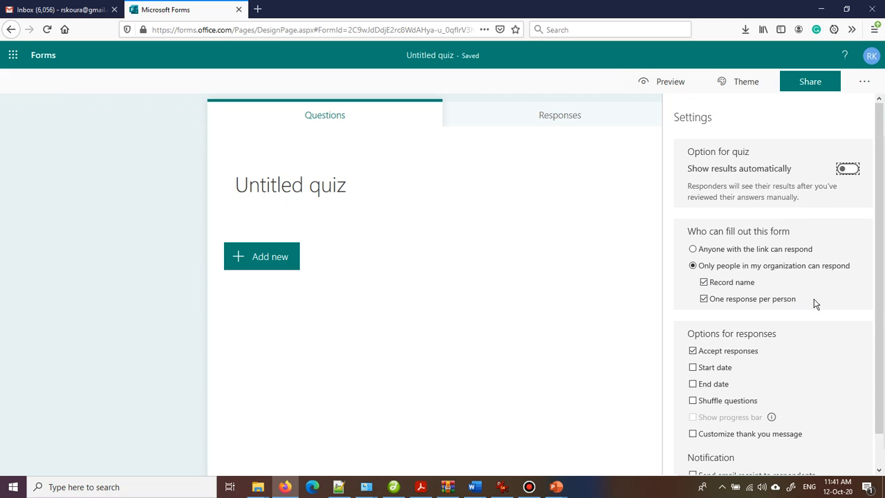
pyautogui.scroll(-1, 813, 301)
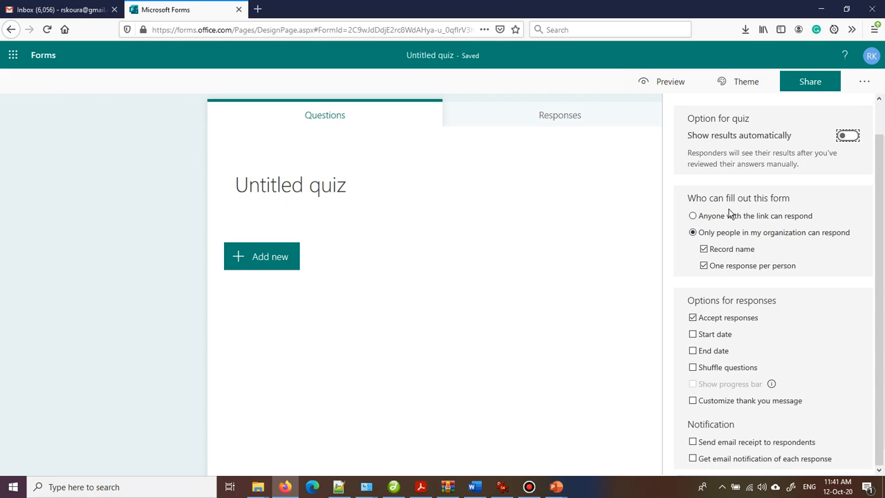
pyautogui.click(693, 218)
pyautogui.click(693, 318)
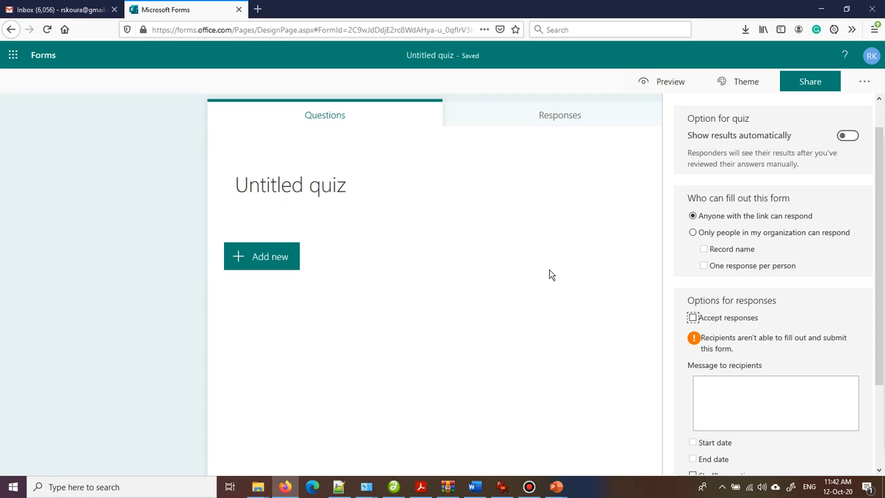
pyautogui.click(693, 320)
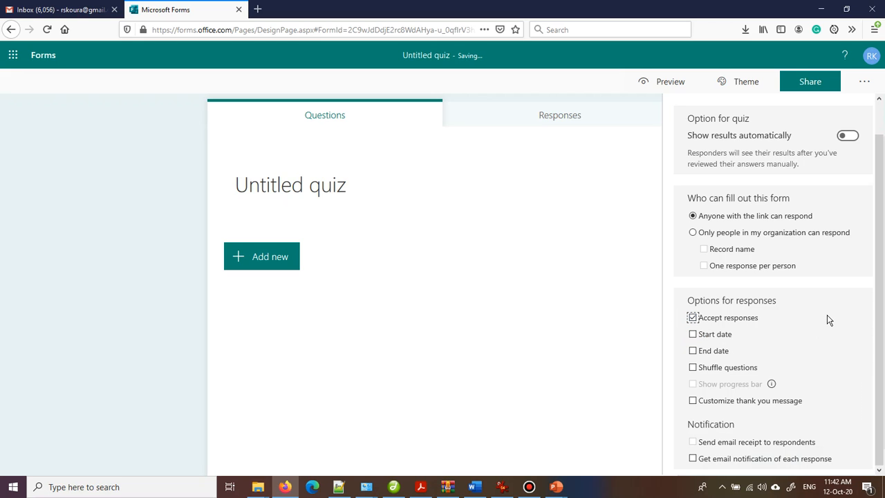
# Set the quiz start to 10/13/2020 at 12:15 PM, and enable the end date at 10/13/2020, 12:30 PM.
pyautogui.click(694, 335)
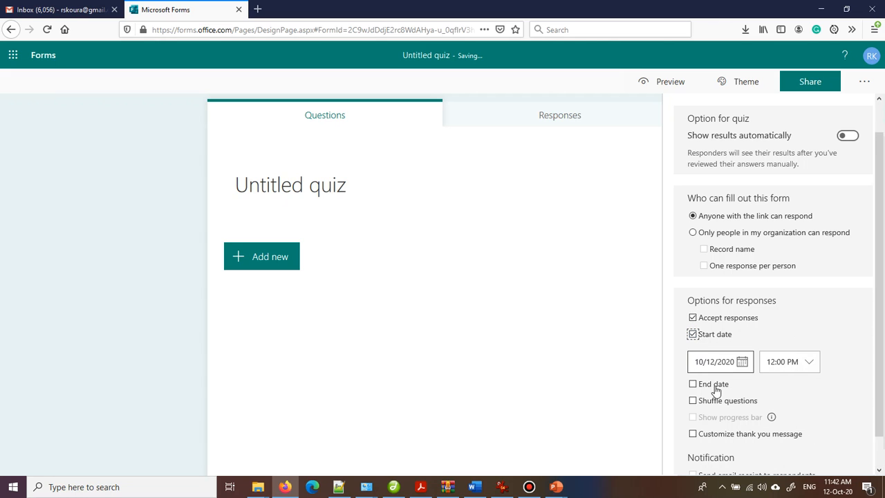
pyautogui.scroll(-1, 808, 381)
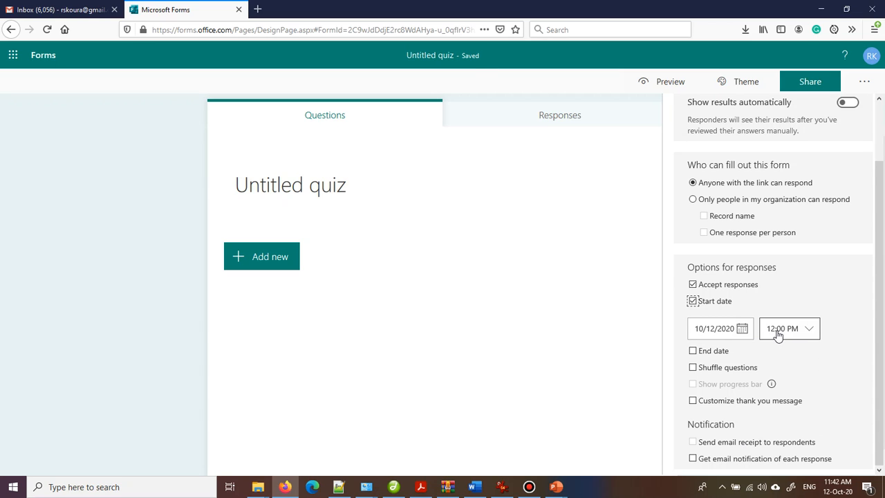
pyautogui.click(699, 330)
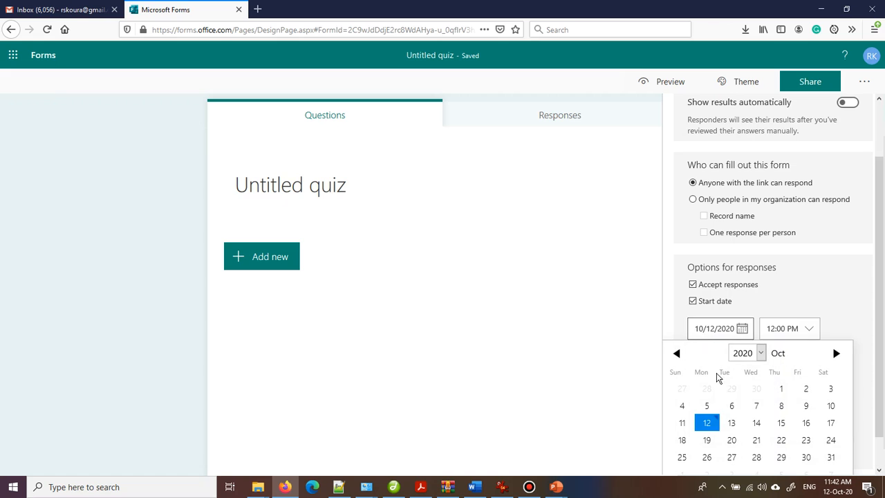
pyautogui.click(732, 422)
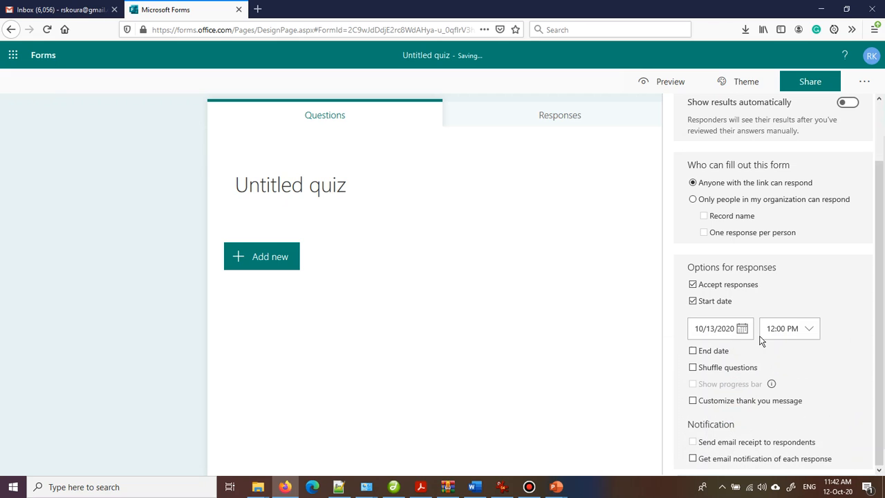
pyautogui.click(802, 332)
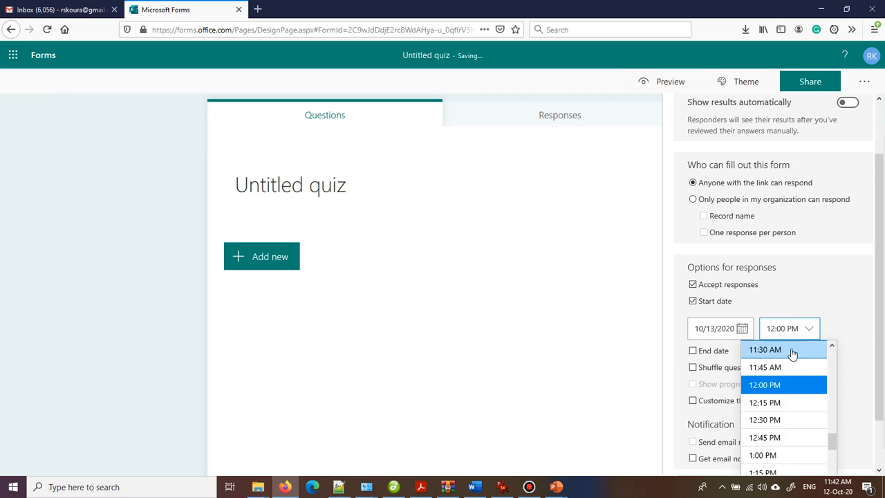
pyautogui.click(766, 405)
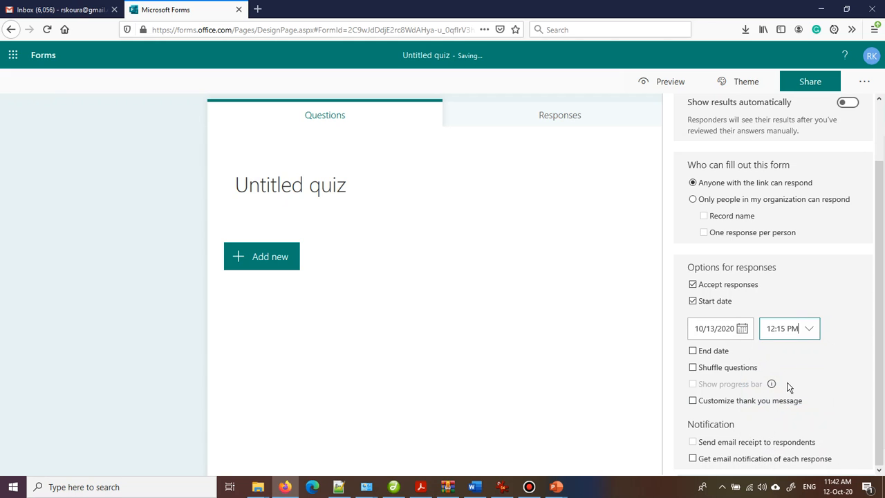
pyautogui.click(693, 351)
pyautogui.scroll(-1, 712, 365)
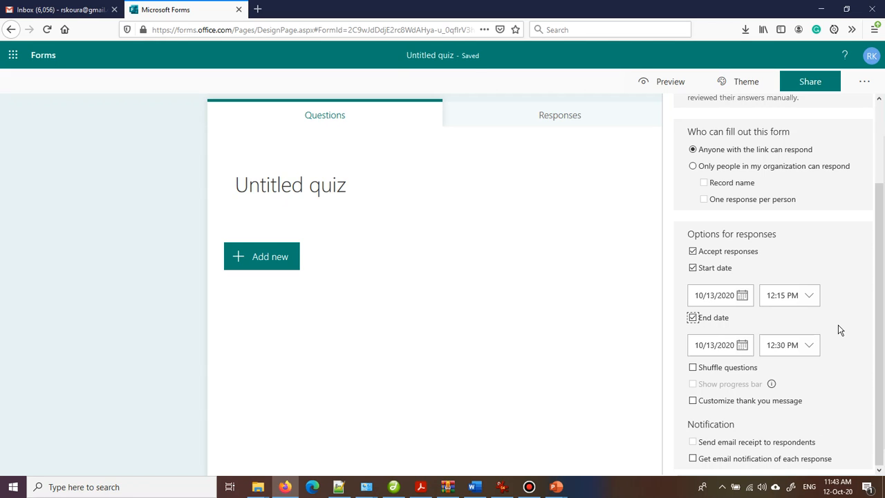
# Review the quiz settings, examining who can fill out the form and the start and end dates.
pyautogui.scroll(2, 839, 330)
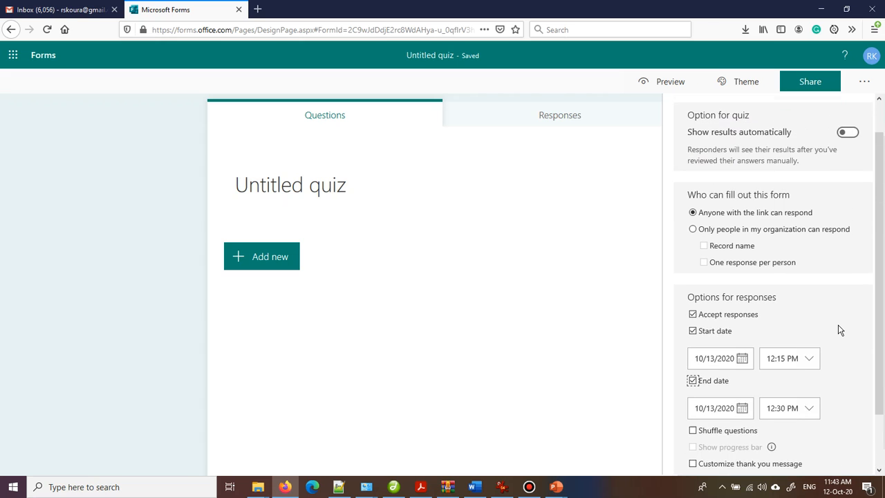
pyautogui.scroll(1, 839, 330)
pyautogui.scroll(-3, 840, 330)
pyautogui.scroll(3, 839, 330)
pyautogui.scroll(-2, 840, 330)
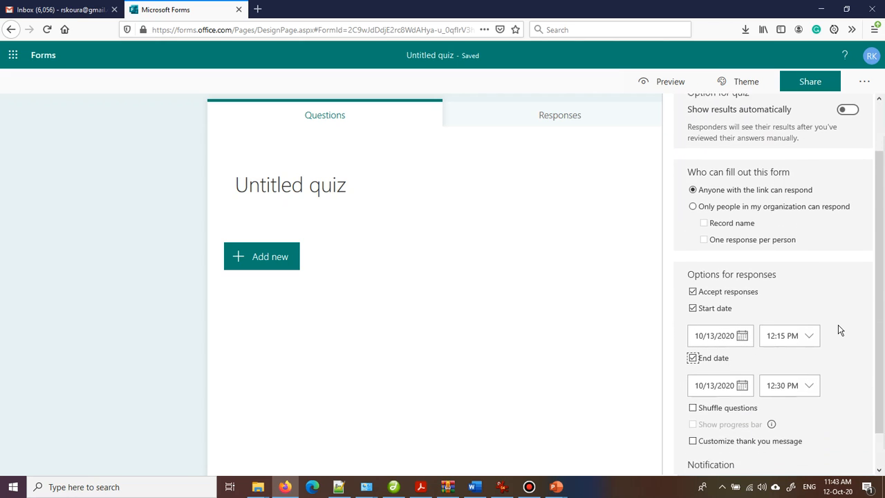
pyautogui.scroll(2, 840, 329)
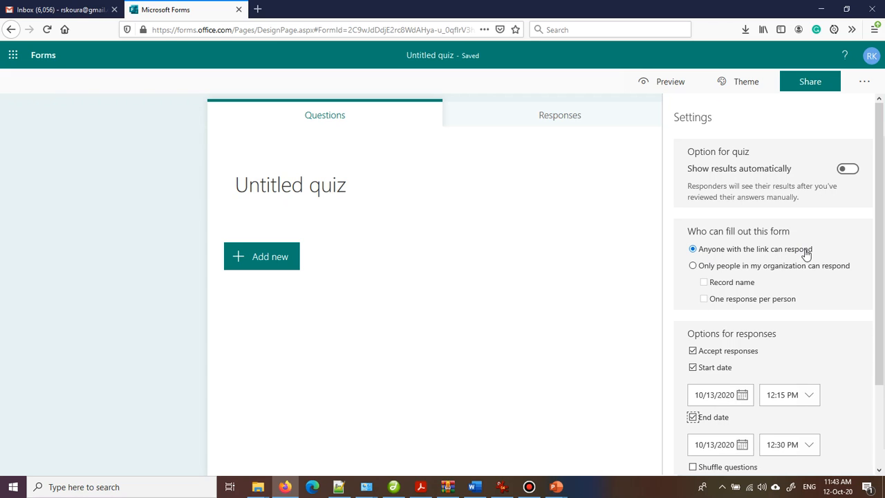
pyautogui.scroll(-1, 818, 317)
pyautogui.scroll(-2, 818, 318)
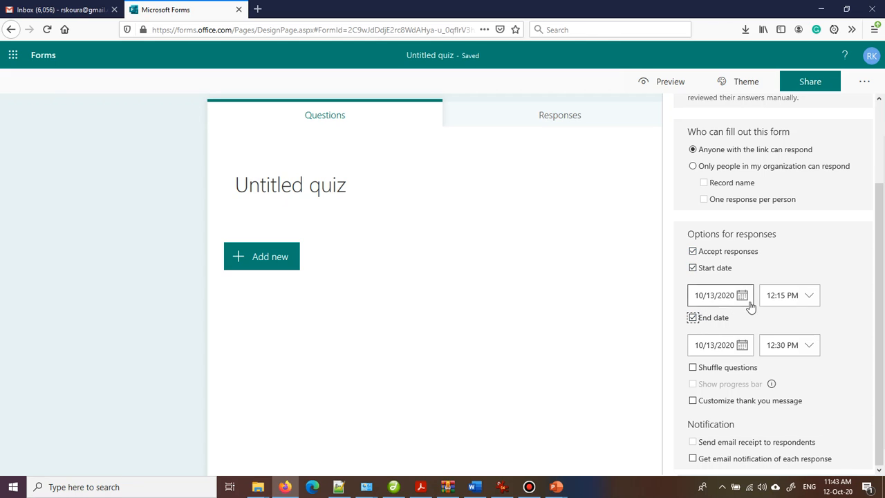
# Turn off accepting responses, and re-enable it.
pyautogui.click(693, 251)
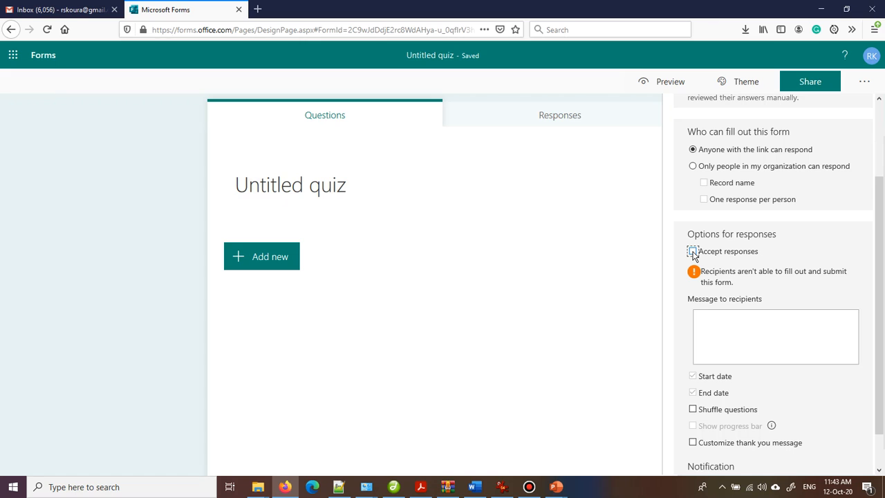
pyautogui.click(693, 252)
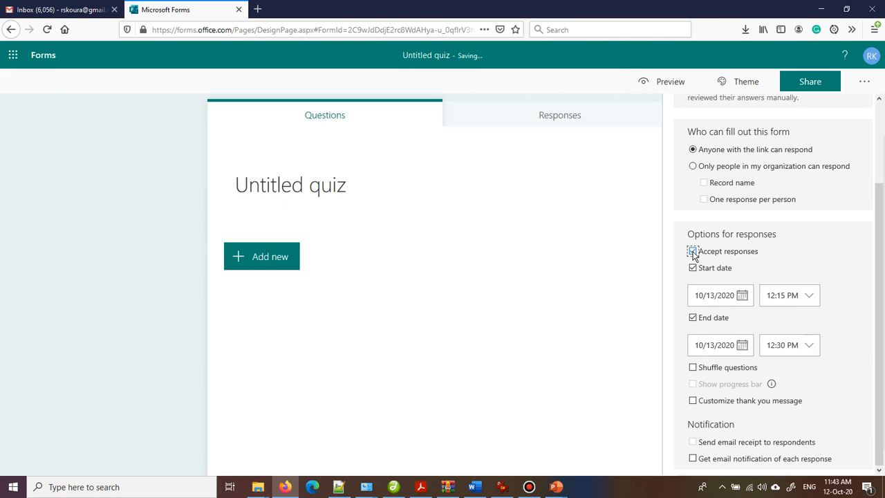
# Open the quiz's sharing options, view the choices for who can respond, and select the response link.
pyautogui.click(821, 88)
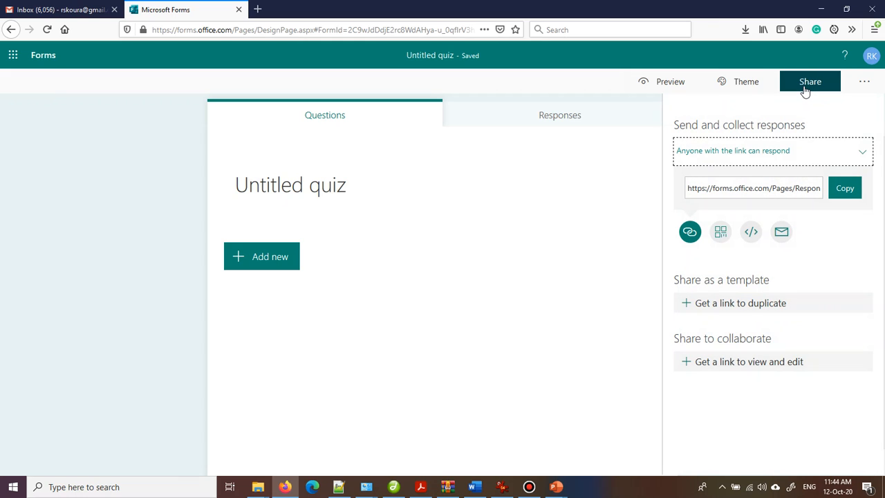
pyautogui.click(759, 153)
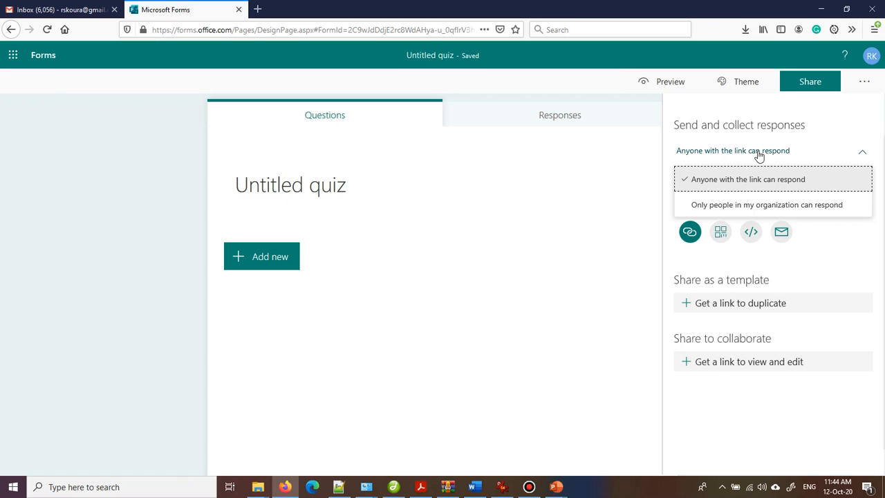
pyautogui.click(760, 154)
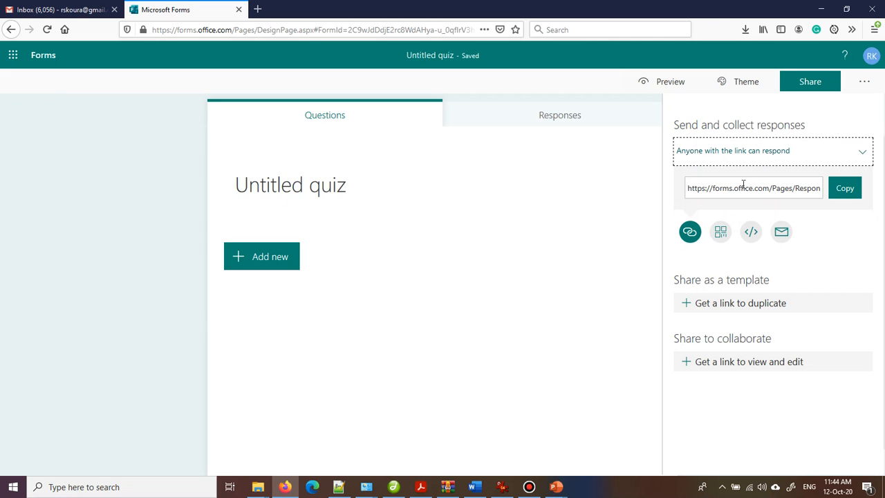
pyautogui.click(690, 188)
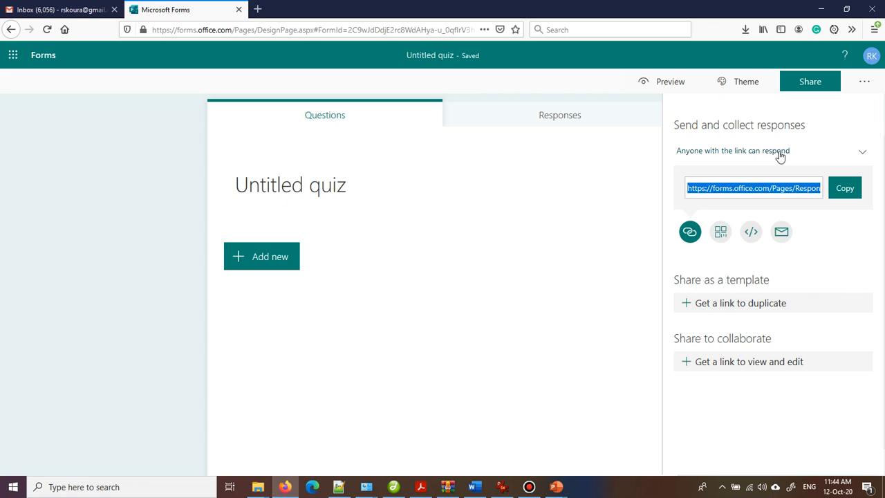
# Recheck the respondent option in the quiz settings, and copy the response link from the sharing options.
pyautogui.click(863, 86)
pyautogui.click(810, 111)
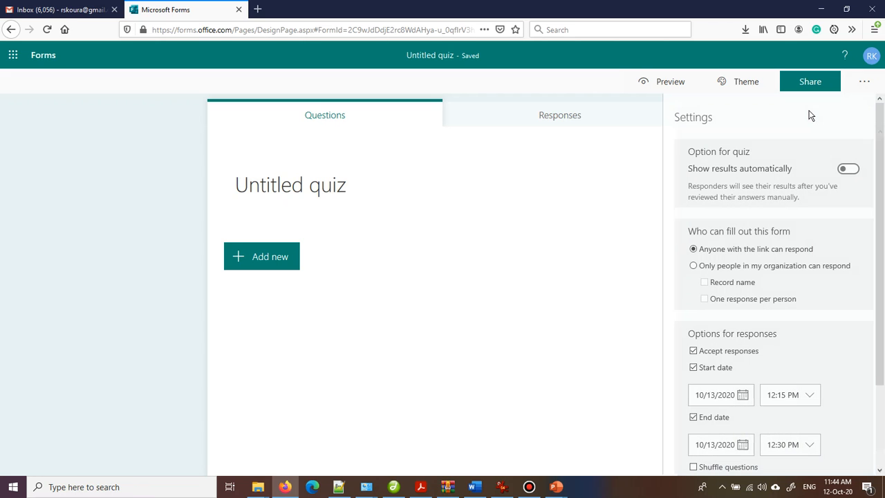
pyautogui.moveTo(814, 251); pyautogui.dragTo(697, 256)
pyautogui.click(811, 80)
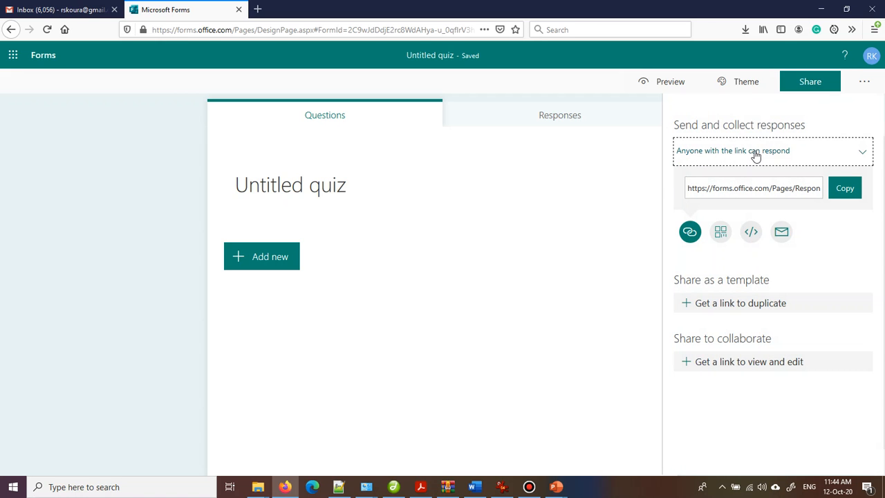
pyautogui.click(846, 190)
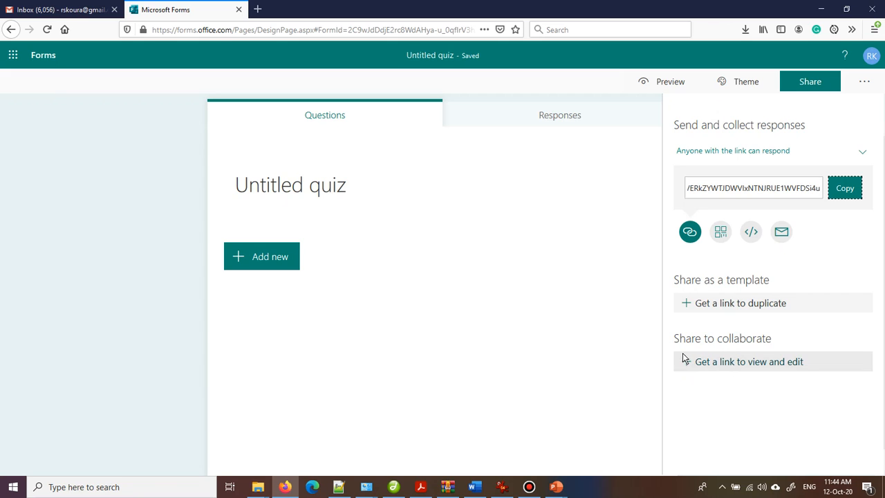
# Generate a collaboration link for the quiz and restrict it to specific people in the organization who can view and edit.
pyautogui.moveTo(676, 342); pyautogui.dragTo(765, 339)
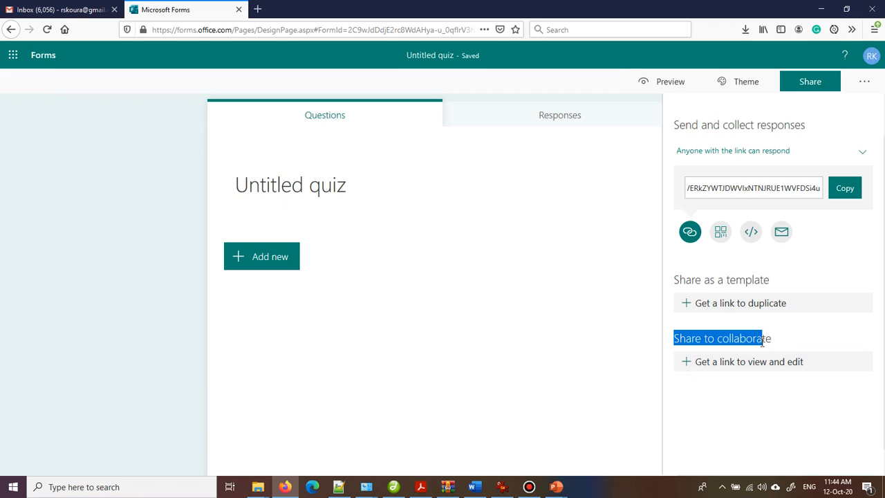
pyautogui.click(688, 369)
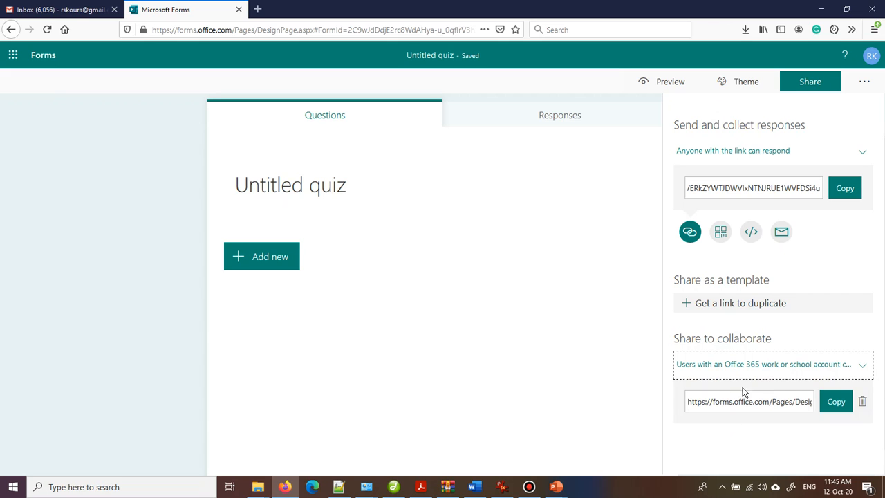
pyautogui.click(731, 365)
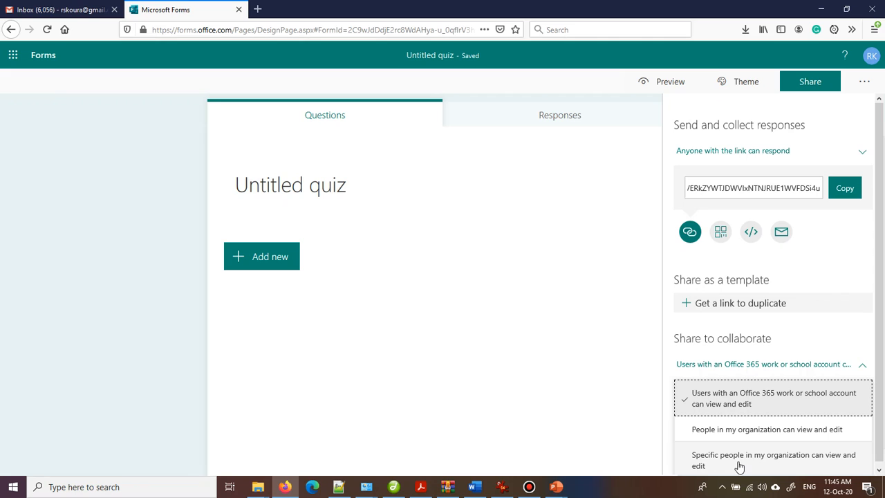
pyautogui.click(710, 465)
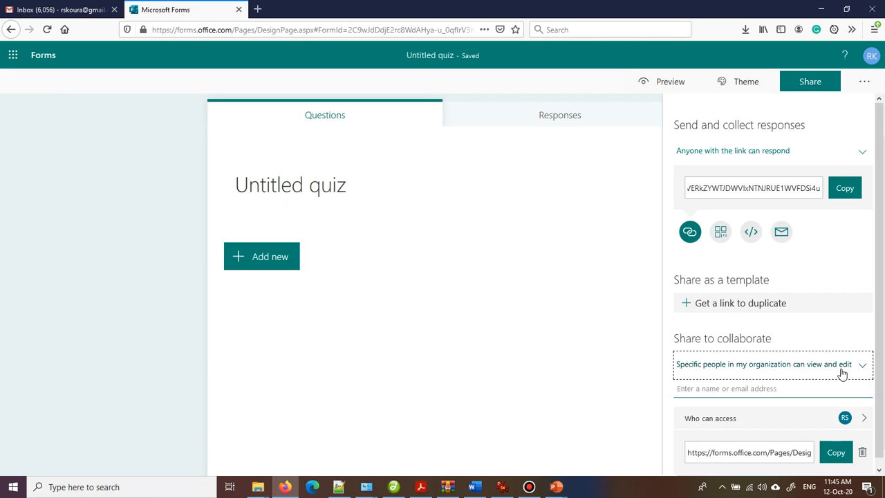
# Find a colleague by name and add them as a collaborator on the quiz.
pyautogui.click(686, 390)
pyautogui.write('sush')
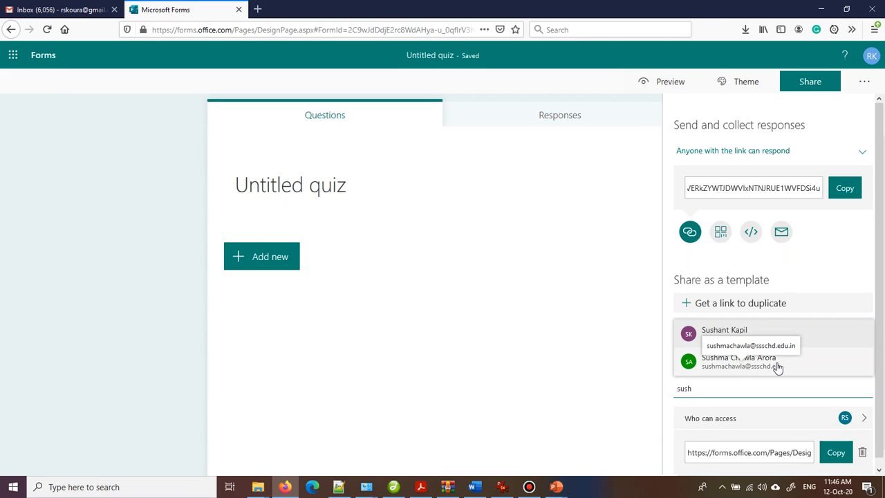
pyautogui.click(757, 371)
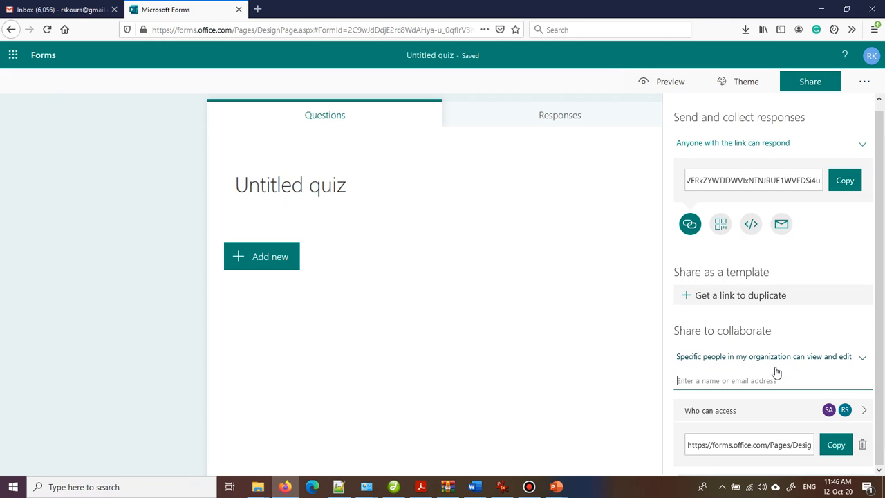
# Copy the quiz's collaboration link, switch to Notepad++, and replace all text in the open note with the link followed by a blank line.
pyautogui.click(836, 445)
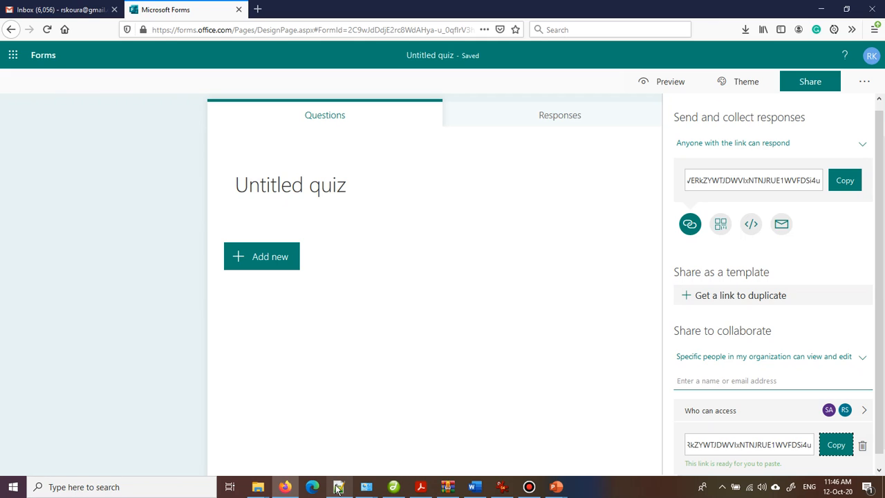
pyautogui.click(338, 487)
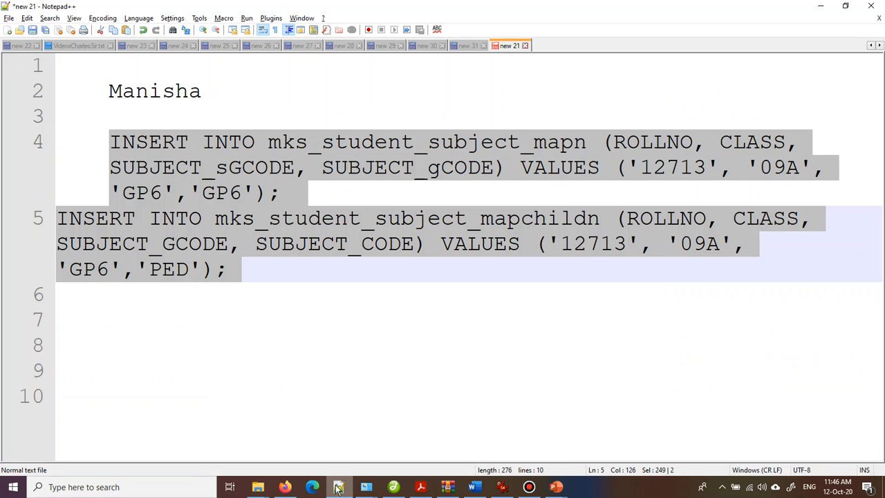
pyautogui.hotkey('ctrl', 'a')
pyautogui.press('Delete')
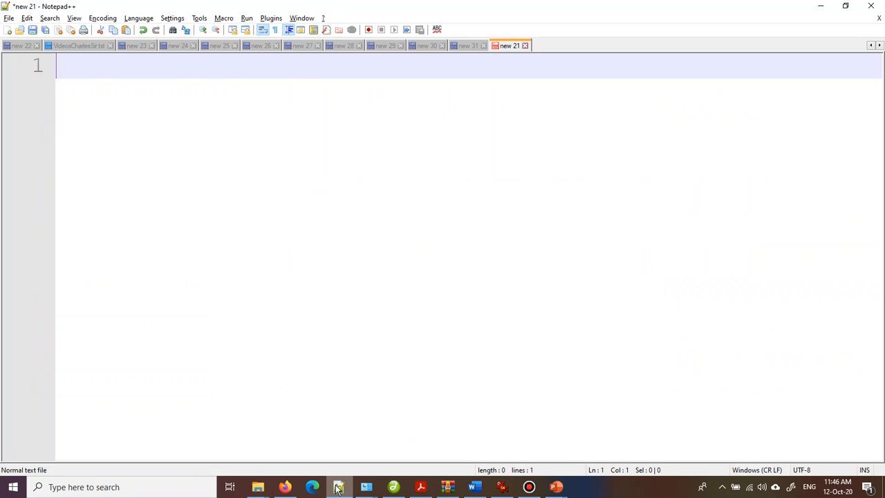
pyautogui.hotkey('ctrl', 'v')
pyautogui.press('Return')
pyautogui.press('Return')
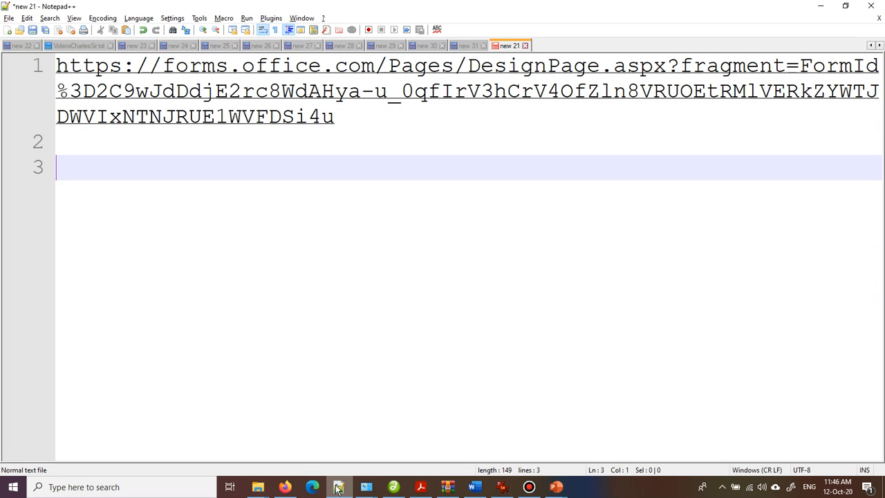
# Copy the quiz's response link from Microsoft Forms in Firefox and paste it below the collaboration link in the Notepad++ note.
pyautogui.click(284, 487)
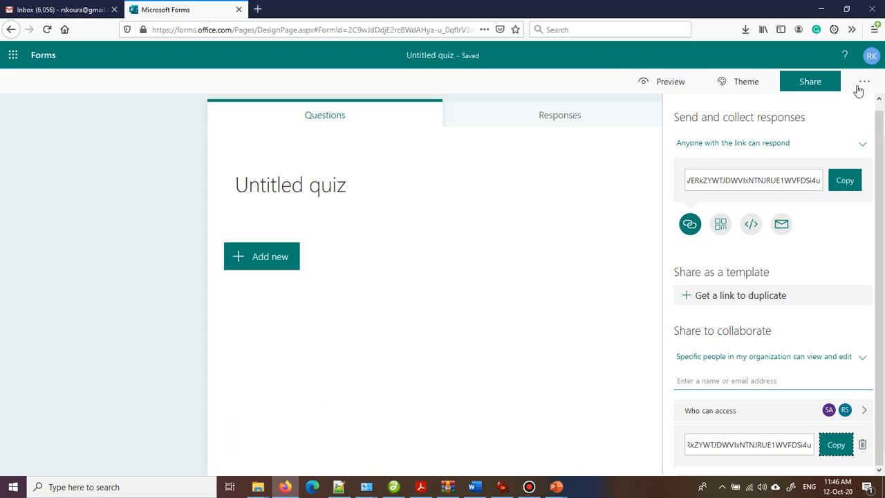
pyautogui.click(844, 183)
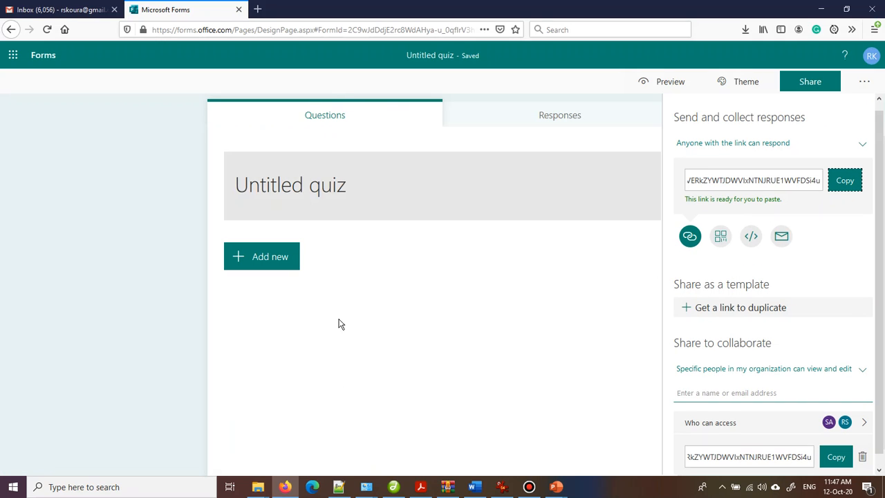
pyautogui.click(339, 487)
pyautogui.rightClick(89, 178)
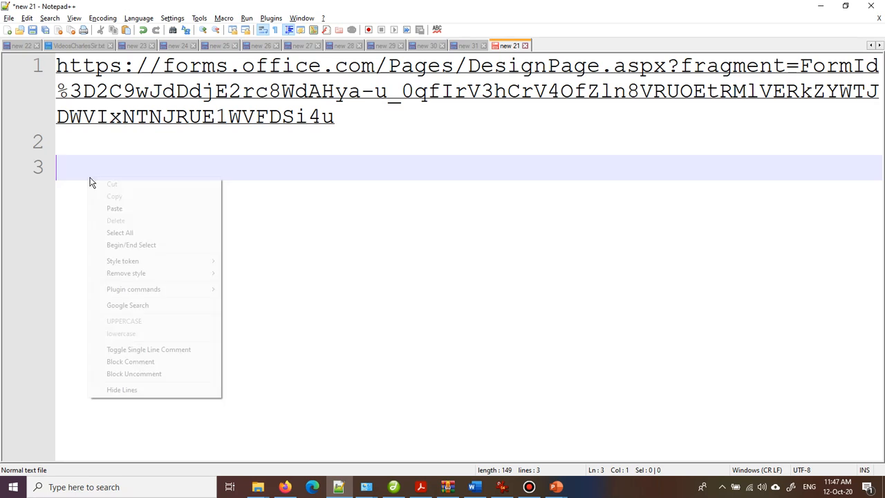
pyautogui.click(143, 209)
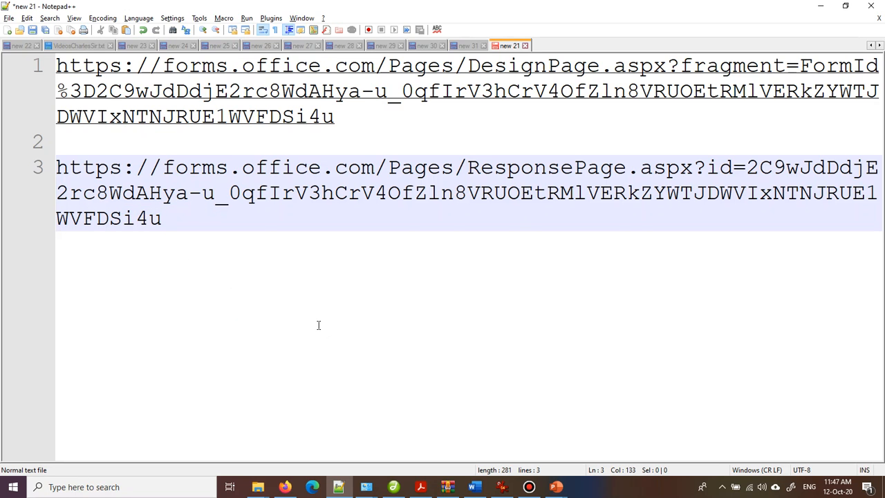
pyautogui.press('Return')
pyautogui.press('Return')
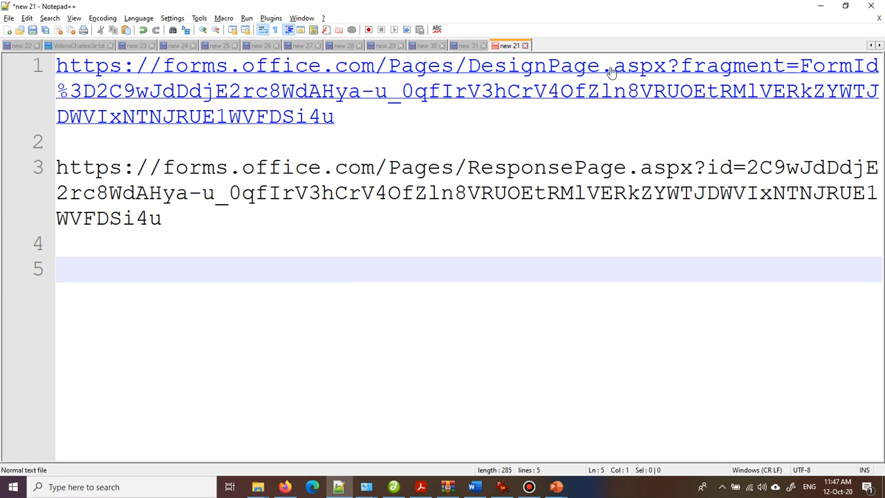
# Highlight the DesignPage part of the collaboration link and add the heading "Teacher" on a new line above that link.
pyautogui.click(614, 88)
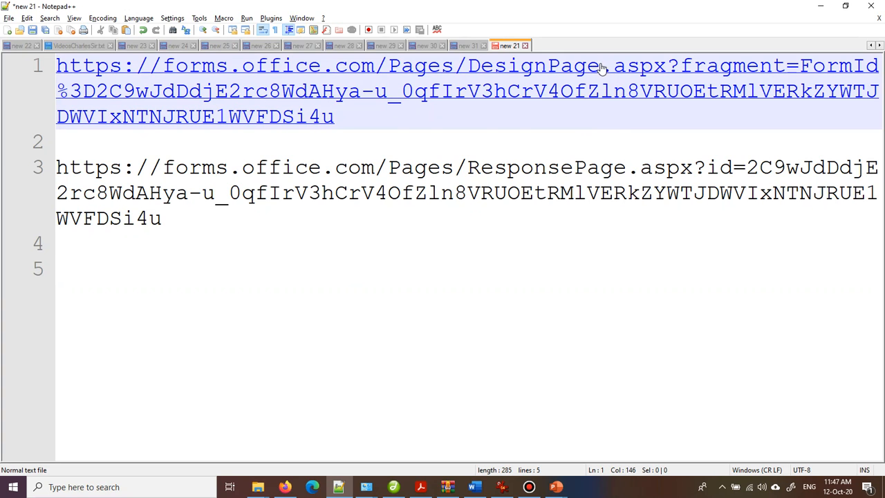
pyautogui.moveTo(601, 69); pyautogui.dragTo(469, 69)
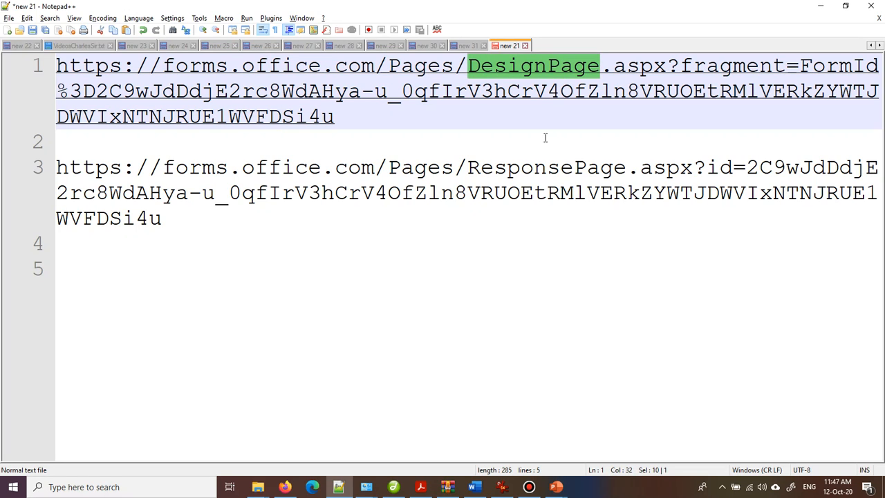
pyautogui.click(367, 116)
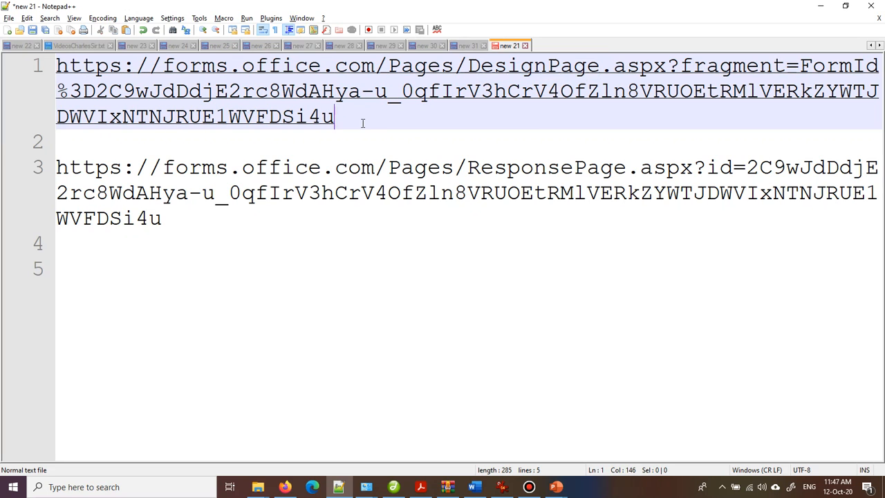
pyautogui.press('Home')
pyautogui.press('Home')
pyautogui.press('Return')
pyautogui.press('Up')
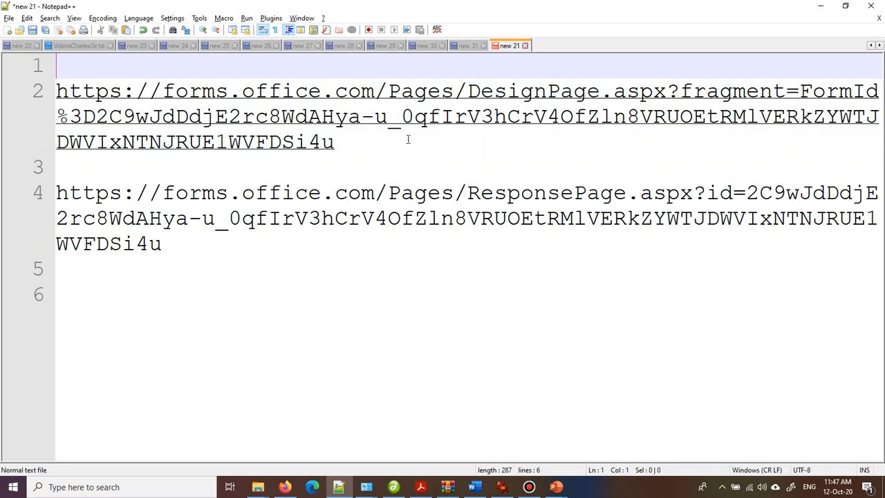
pyautogui.write('Teacher')
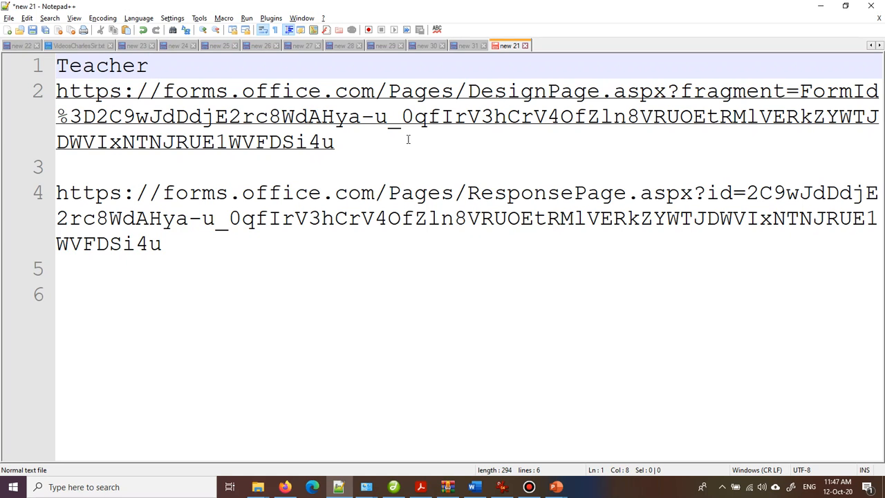
# Highlight the ResponsePage part of the response link and add the heading "Student" on a new line above that link.
pyautogui.moveTo(626, 194); pyautogui.dragTo(467, 194)
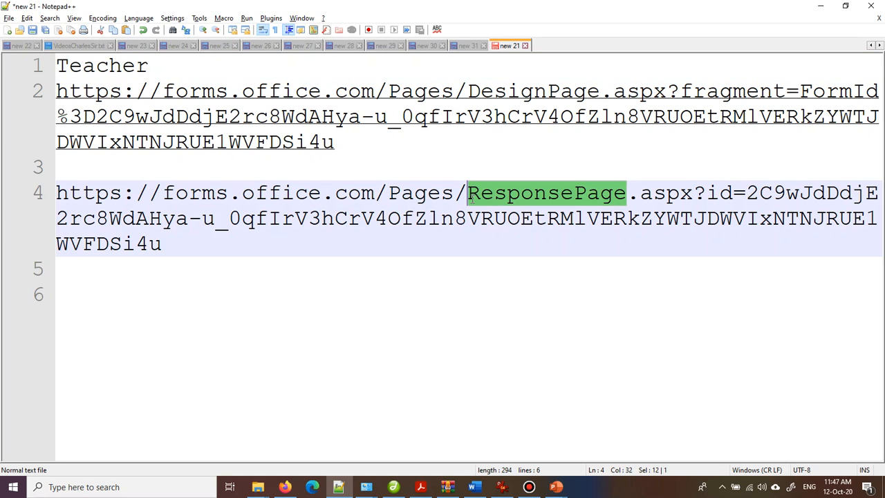
pyautogui.click(320, 179)
pyautogui.press('Return')
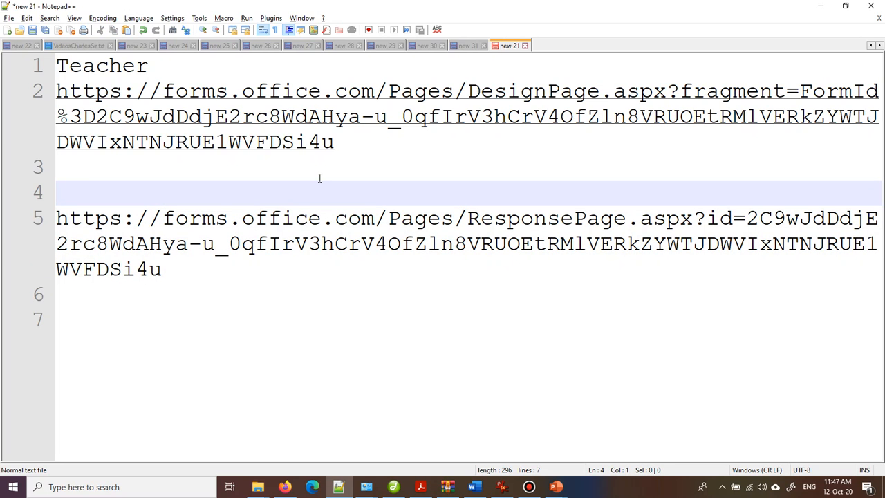
pyautogui.write('Student')
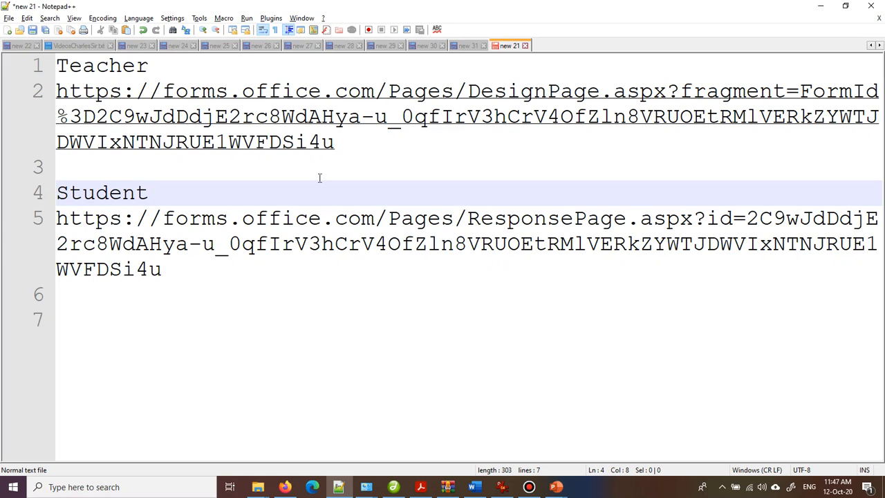
pyautogui.click(197, 323)
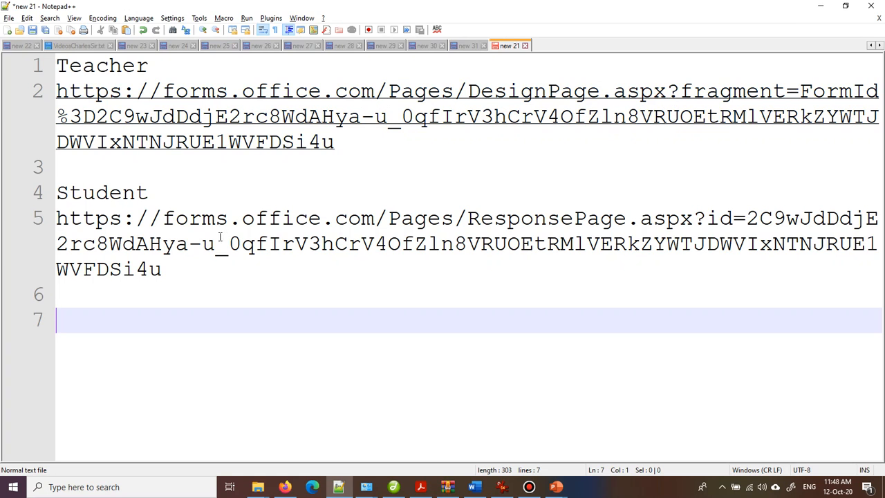
pyautogui.moveTo(164, 218); pyautogui.dragTo(689, 228)
pyautogui.click(590, 355)
# Switch back to Microsoft Forms in Firefox, review who can access the quiz, and remove the collaborator who has view and edit rights.
pyautogui.click(284, 486)
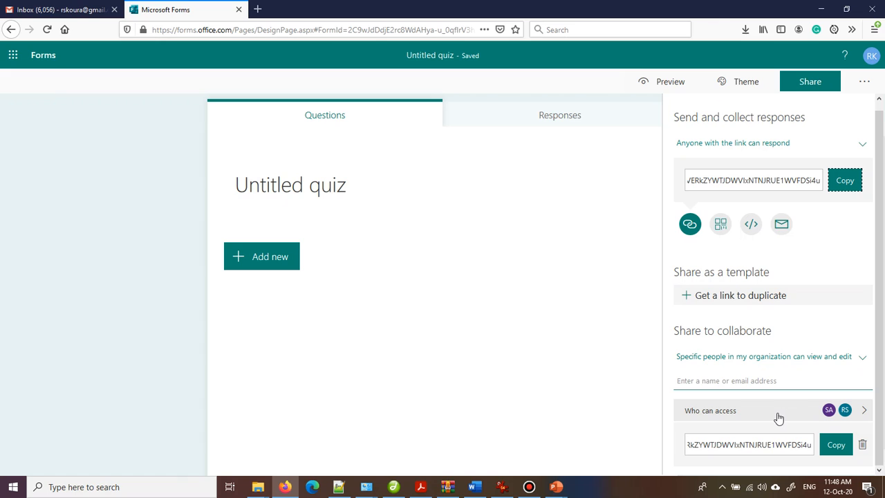
pyautogui.click(860, 409)
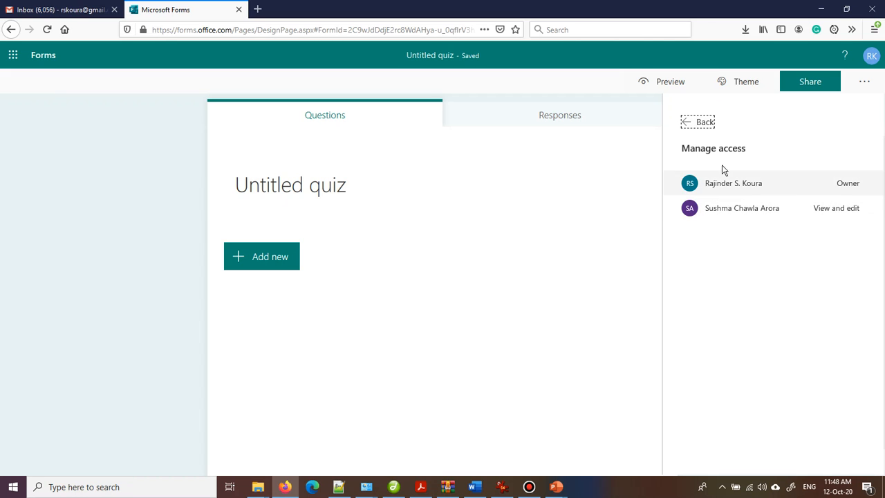
pyautogui.click(687, 122)
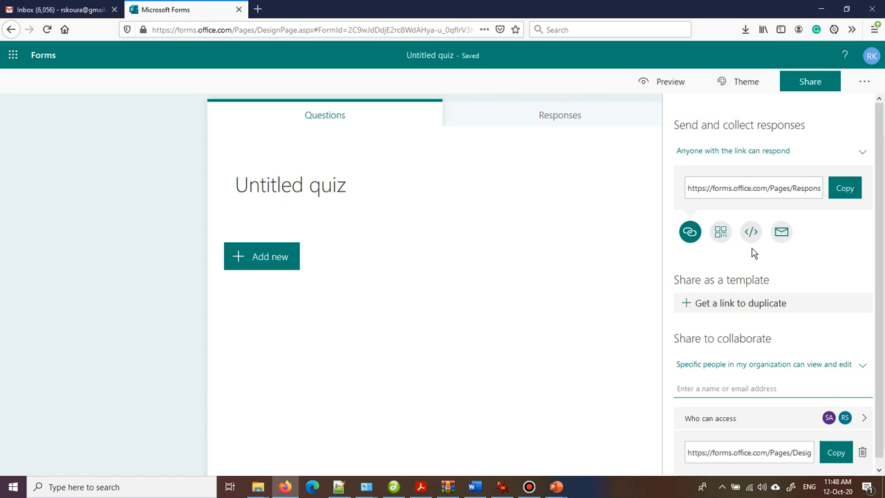
pyautogui.click(864, 420)
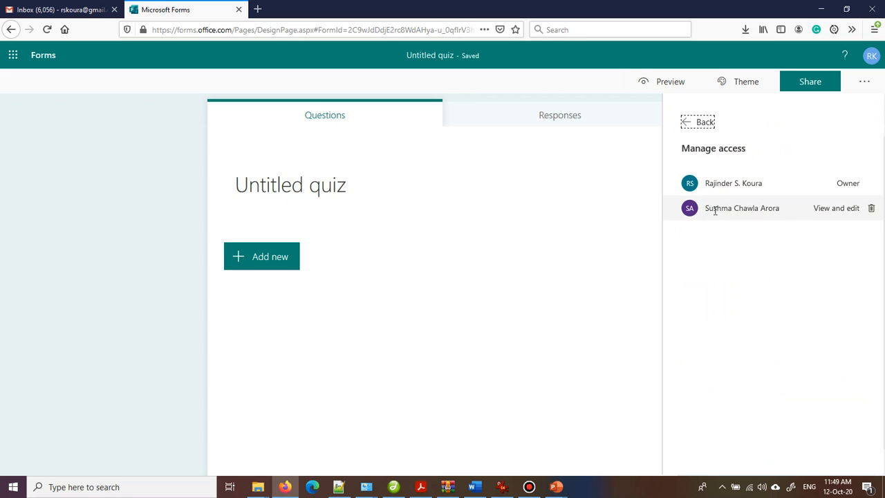
pyautogui.click(871, 209)
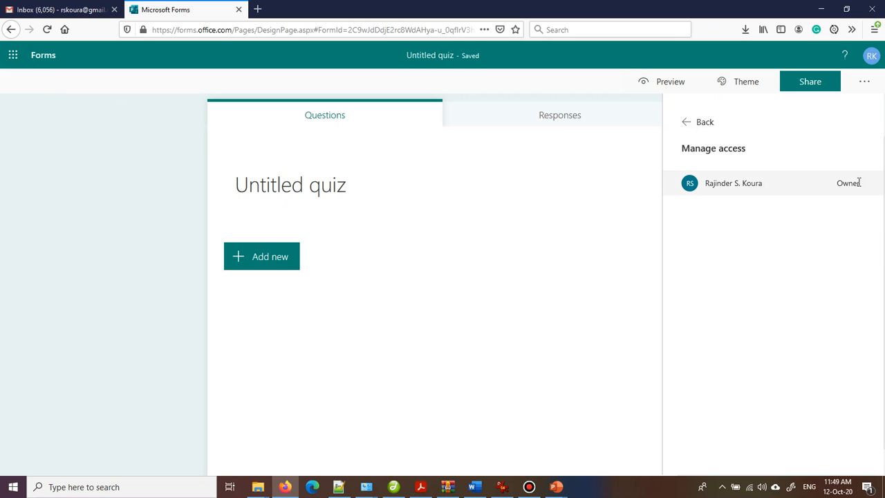
pyautogui.click(690, 124)
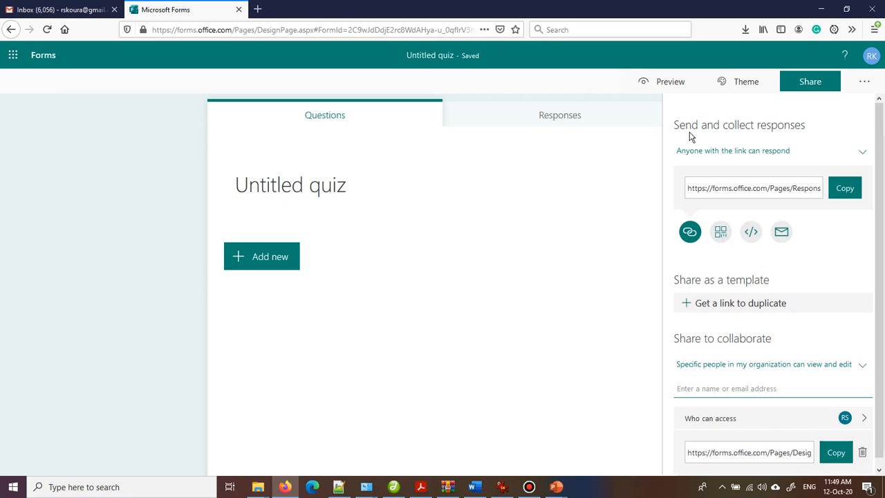
pyautogui.scroll(-1, 850, 337)
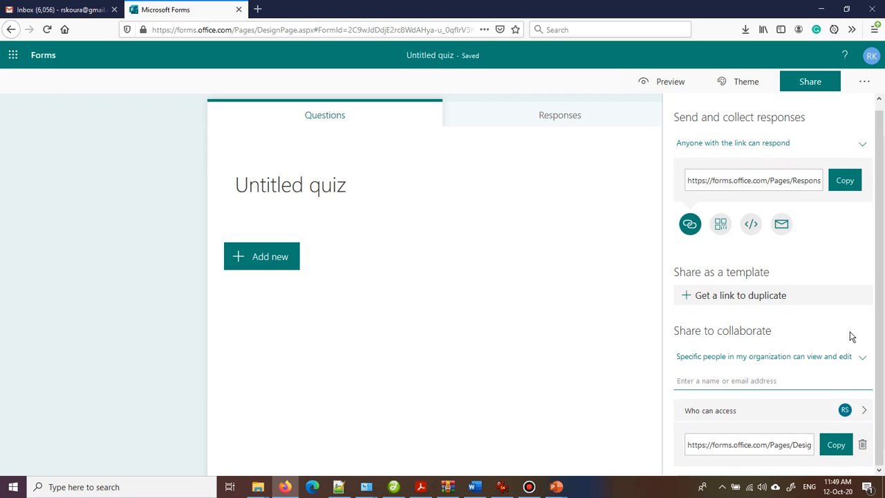